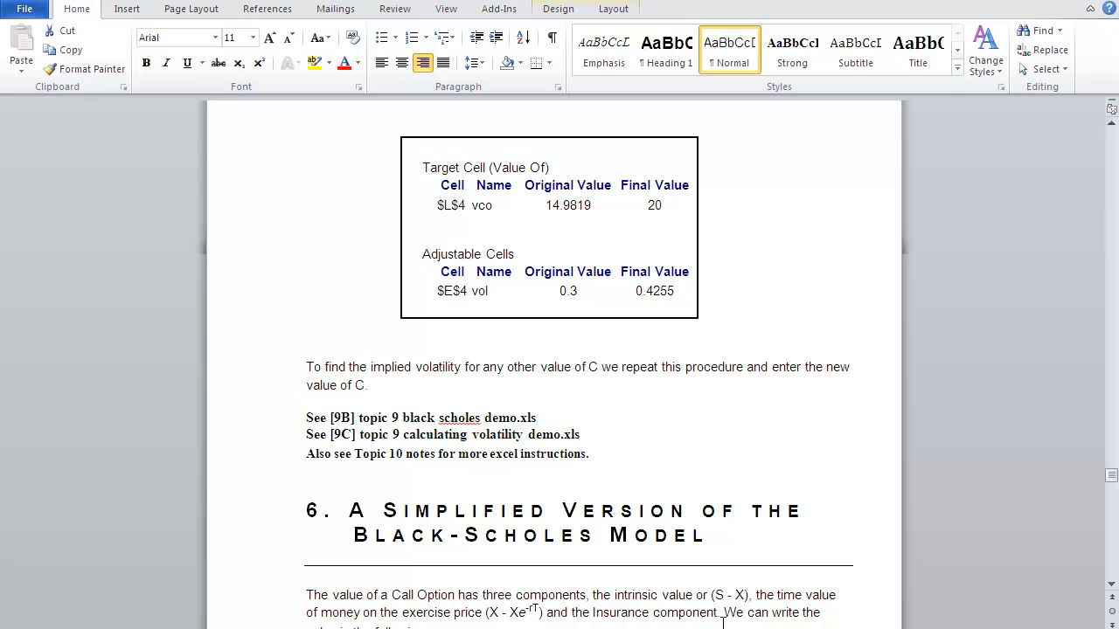
Highlight the line "See [9C] topic 9 calculating volatility demo.xls" above section 6 of the notes
{"action": "scroll", "coordinate": [723, 622], "scroll_direction": "up", "scroll_amount": 10}
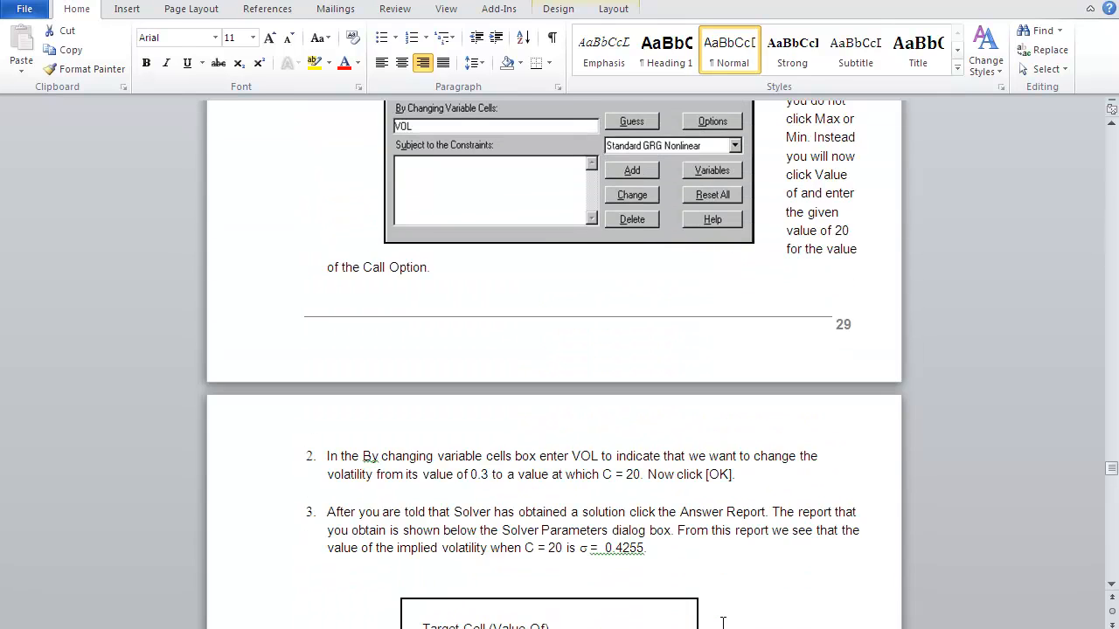
{"action": "scroll", "coordinate": [722, 623], "scroll_direction": "down", "scroll_amount": 11}
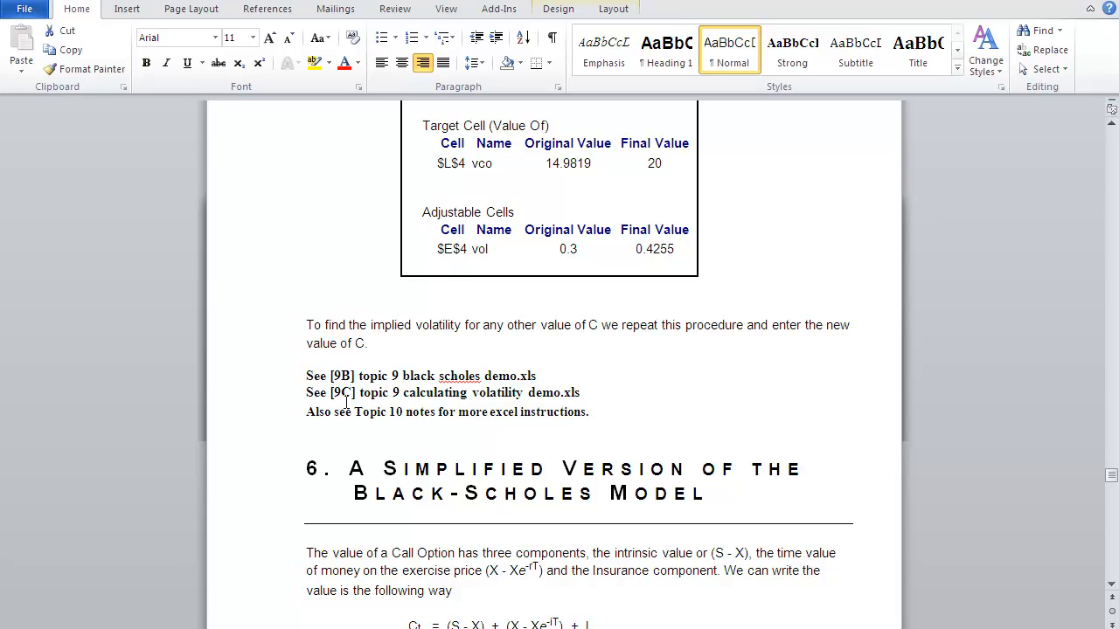
{"action": "left_click_drag", "start_coordinate": [307, 394], "coordinate": [615, 398]}
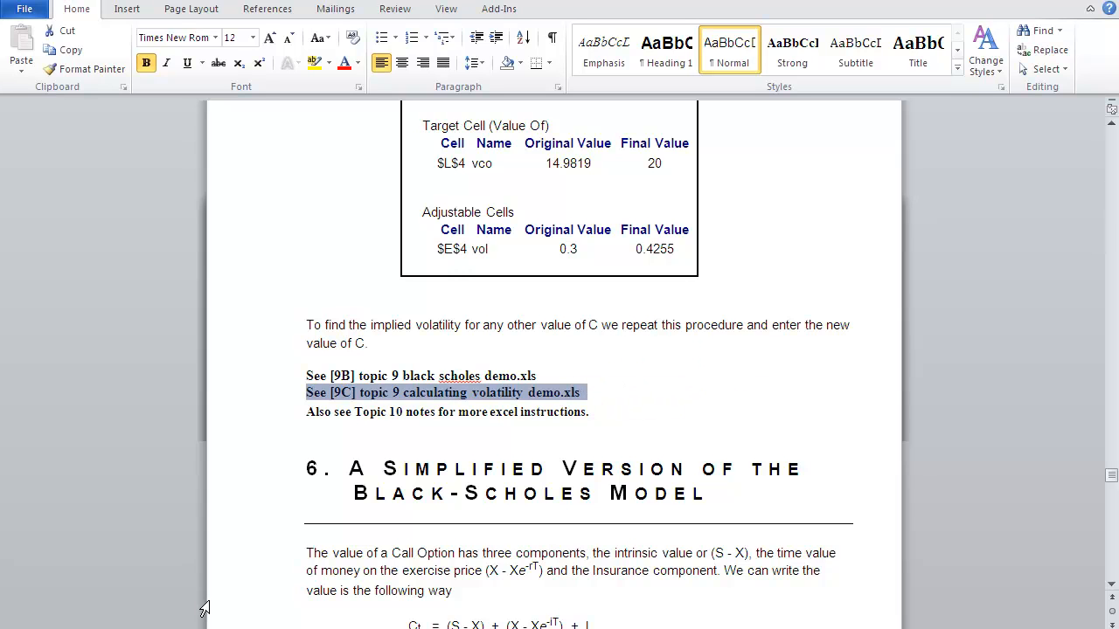
Go back to section 5.2, Finding the Implied Volatility, and review the Black-Scholes formula and the worked example's inputs
{"action": "scroll", "coordinate": [538, 529], "scroll_direction": "up", "scroll_amount": 15}
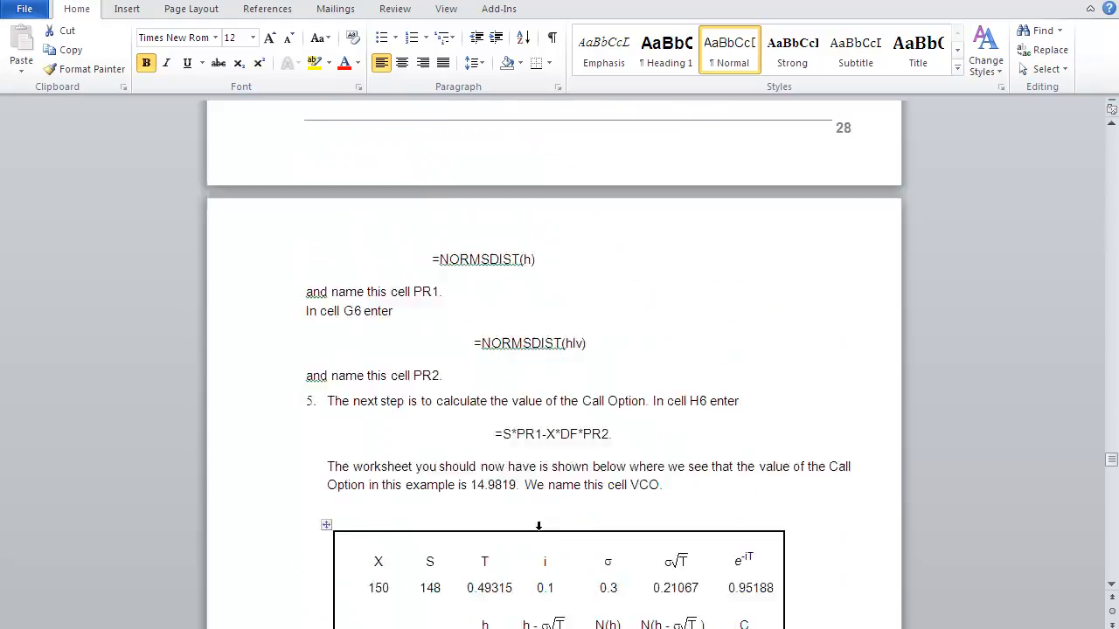
{"action": "scroll", "coordinate": [538, 525], "scroll_direction": "up", "scroll_amount": 15}
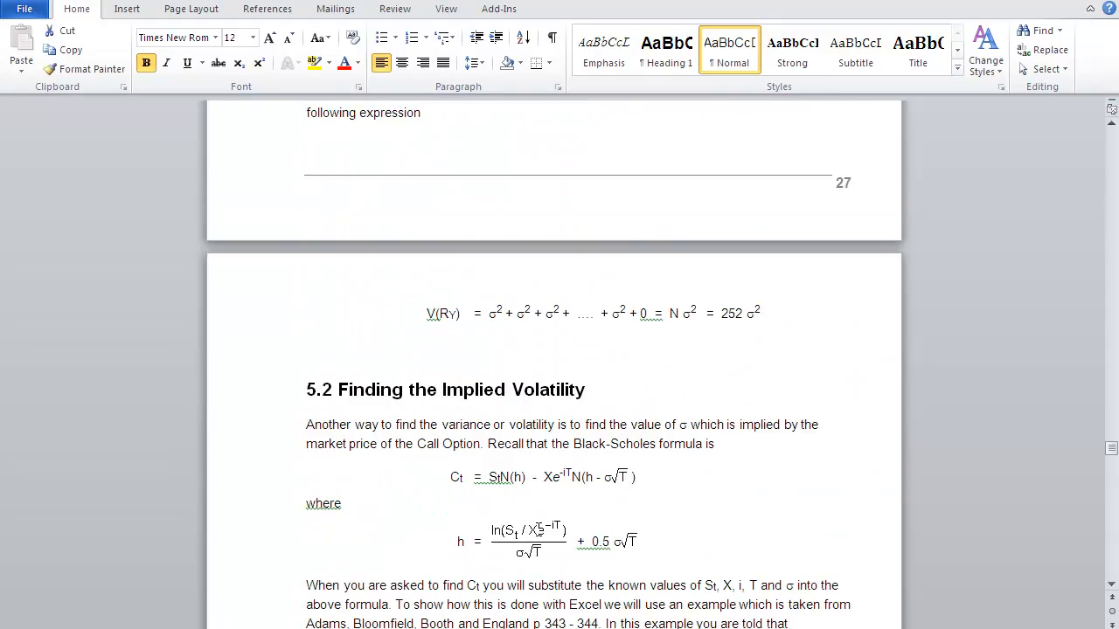
{"action": "scroll", "coordinate": [539, 529], "scroll_direction": "down", "scroll_amount": 2}
{"action": "scroll", "coordinate": [538, 529], "scroll_direction": "up", "scroll_amount": 2}
{"action": "scroll", "coordinate": [539, 529], "scroll_direction": "down", "scroll_amount": 4}
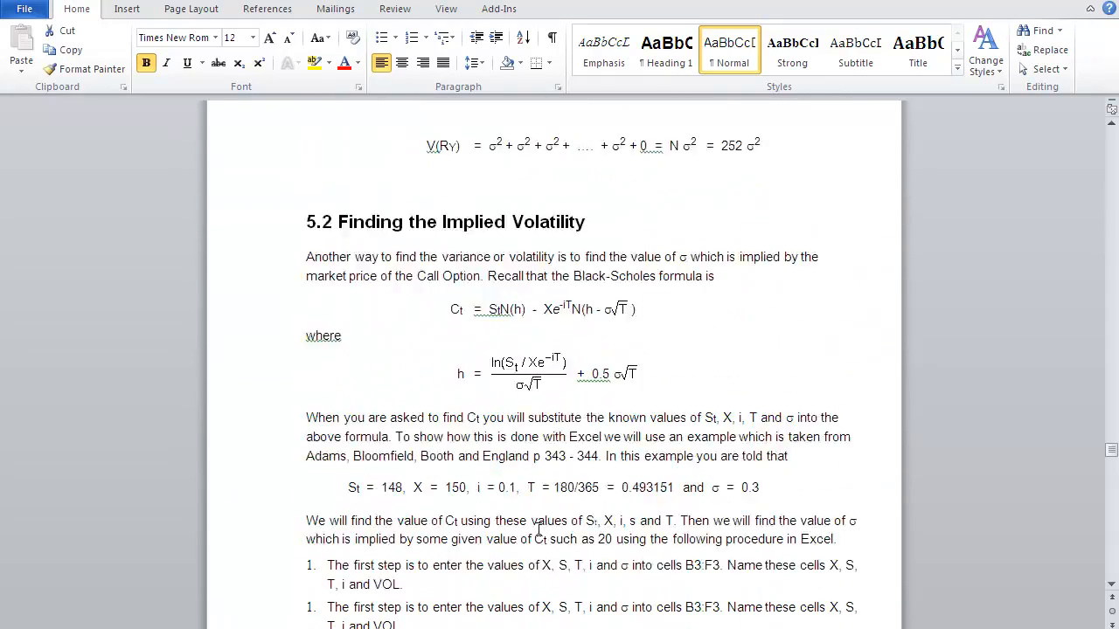
{"action": "scroll", "coordinate": [539, 529], "scroll_direction": "down", "scroll_amount": 1}
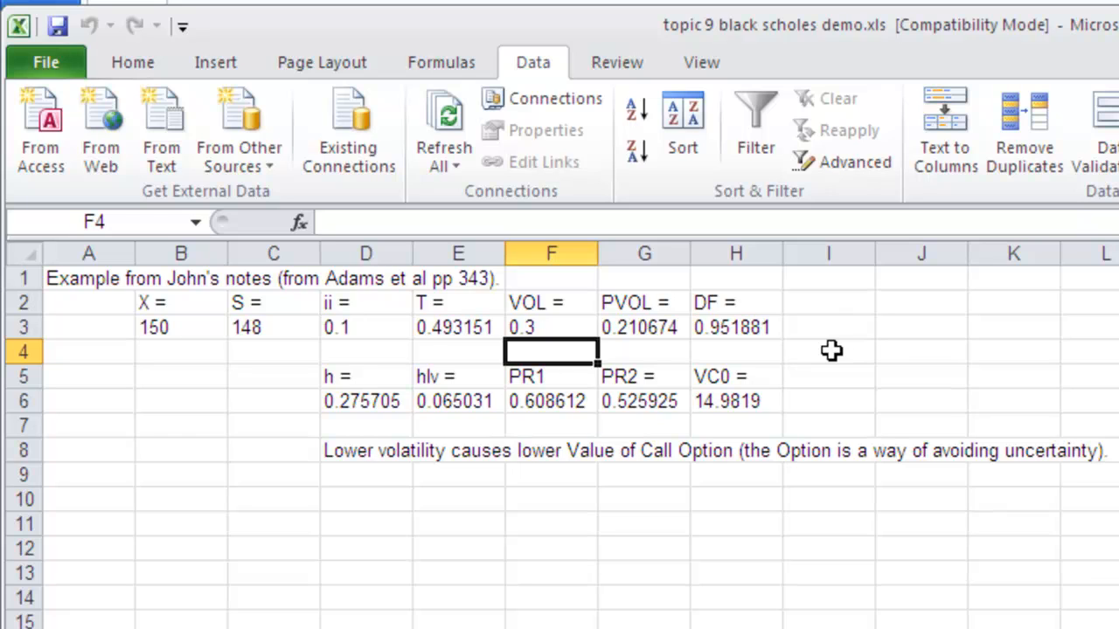
In the Excel workbook topic 9 black scholes demo.xls, inspect the input cells X, S, ii, T and VOL in B3:F3
{"action": "left_click", "coordinate": [191, 307]}
{"action": "left_click", "coordinate": [184, 327]}
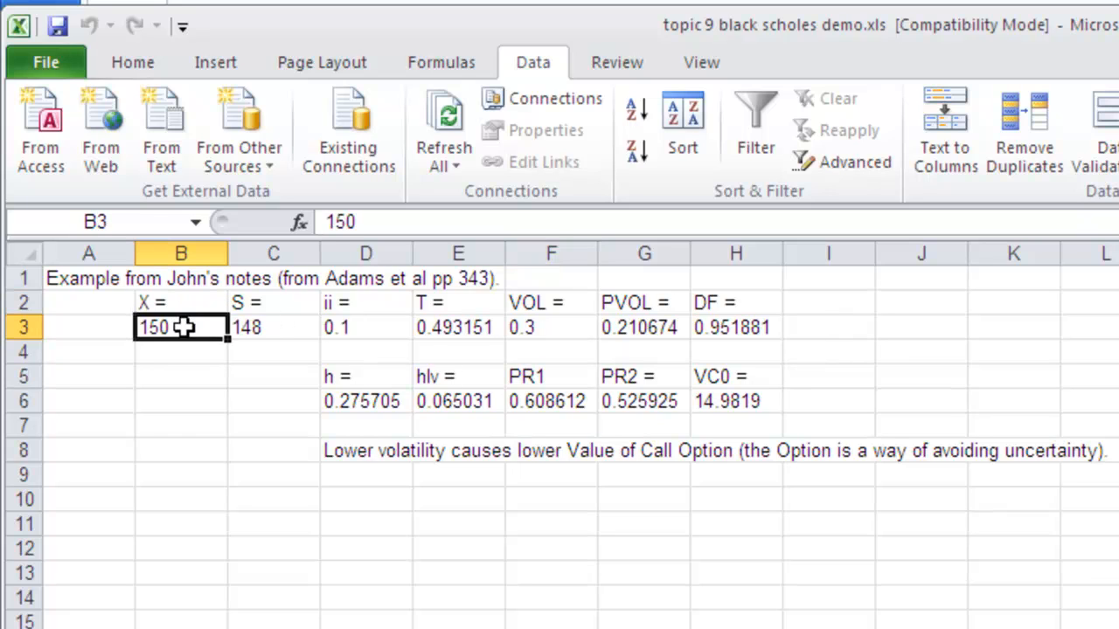
{"action": "left_click", "coordinate": [288, 325]}
{"action": "left_click", "coordinate": [376, 325]}
{"action": "left_click", "coordinate": [450, 326]}
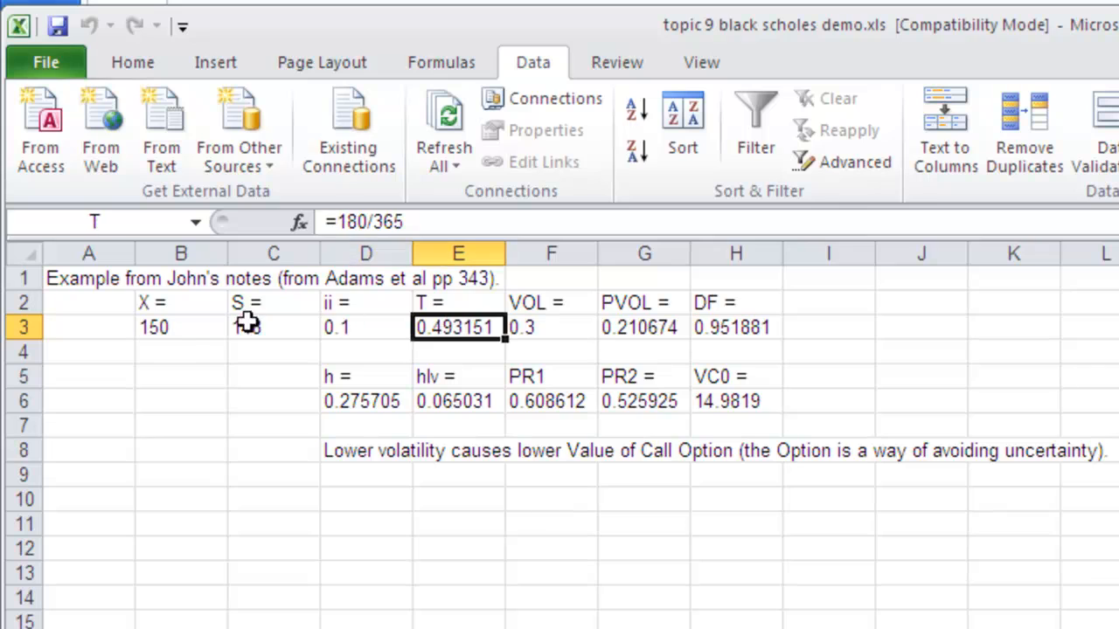
{"action": "left_click", "coordinate": [193, 325]}
{"action": "left_click", "coordinate": [278, 325]}
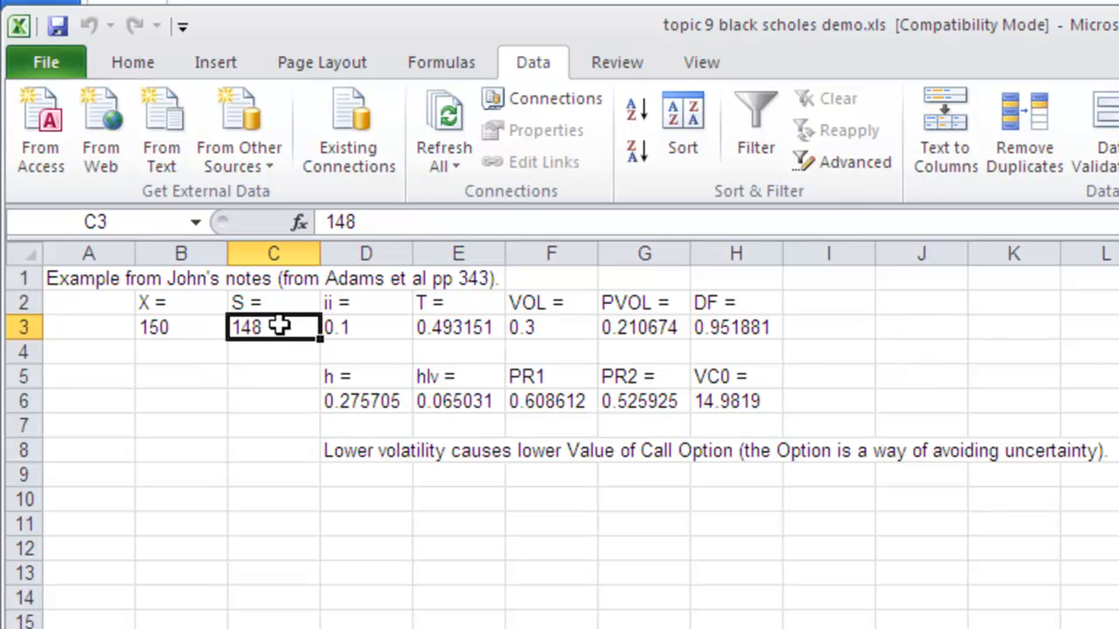
{"action": "left_click", "coordinate": [199, 327]}
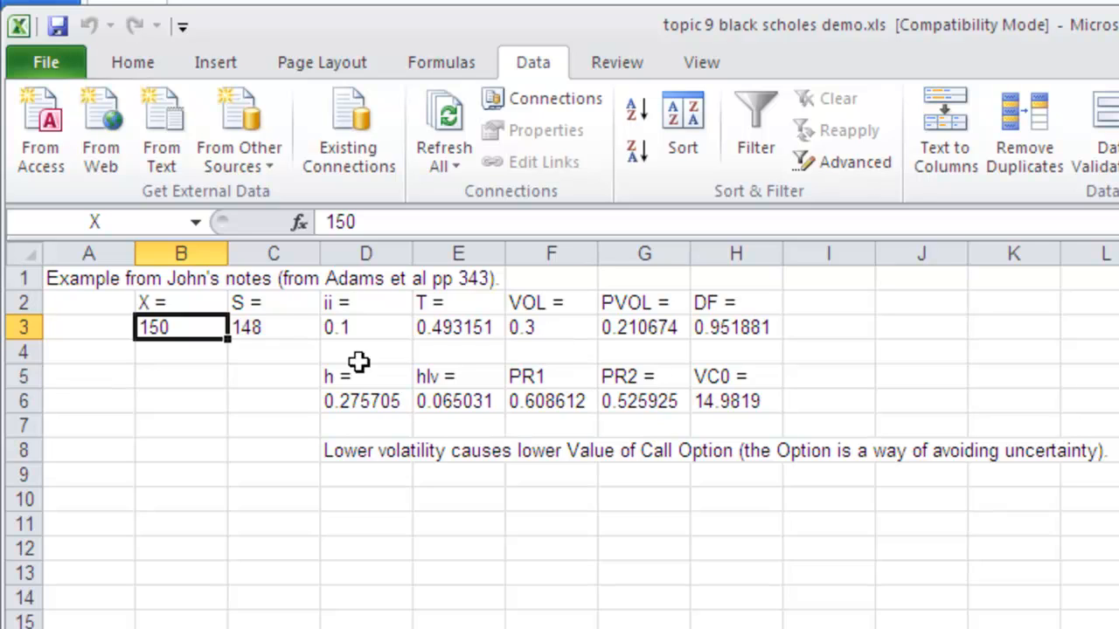
{"action": "left_click", "coordinate": [297, 333]}
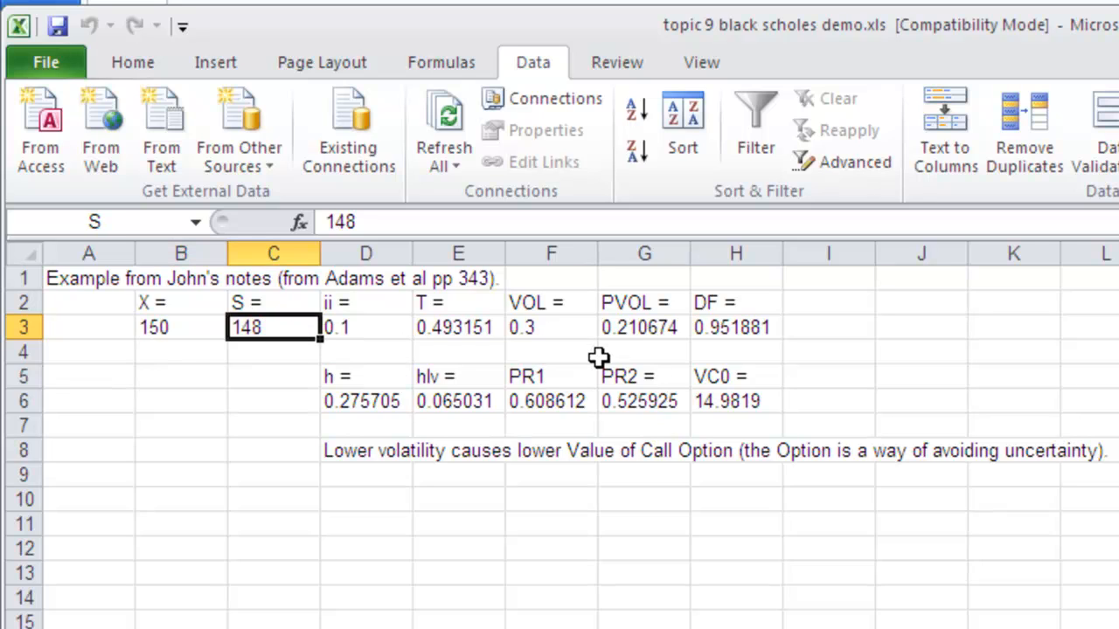
{"action": "left_click", "coordinate": [379, 332]}
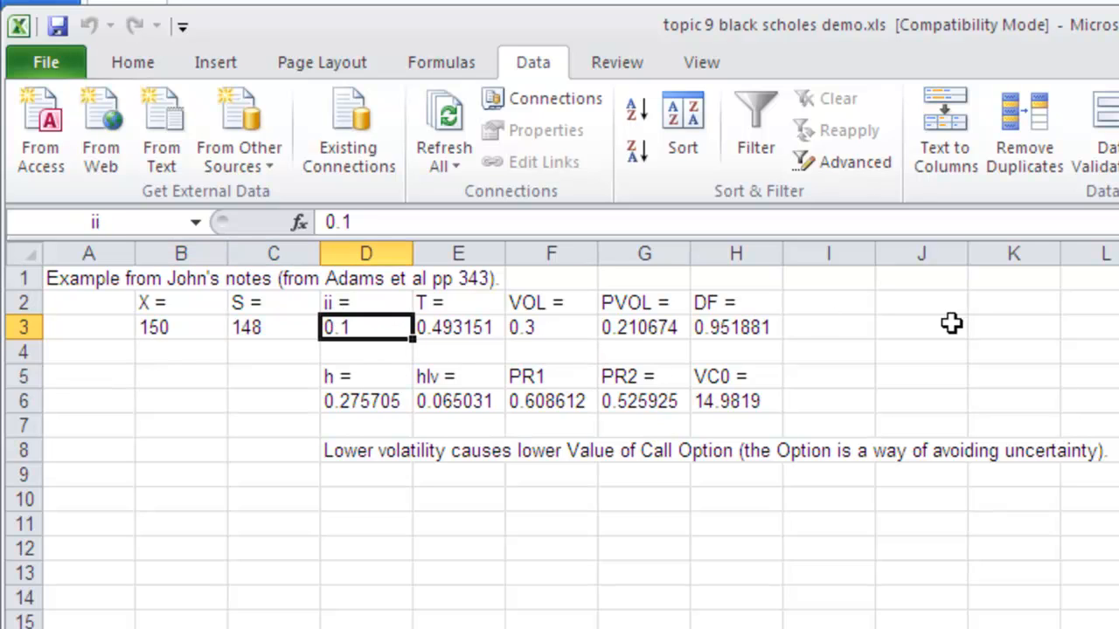
{"action": "left_click", "coordinate": [482, 325]}
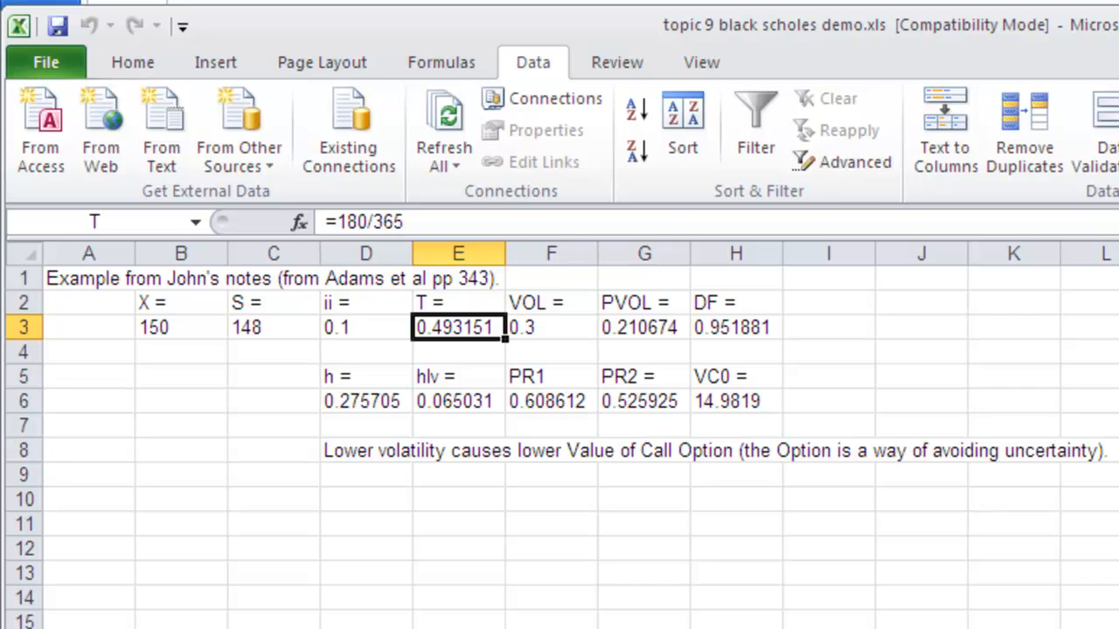
{"action": "left_click", "coordinate": [563, 328]}
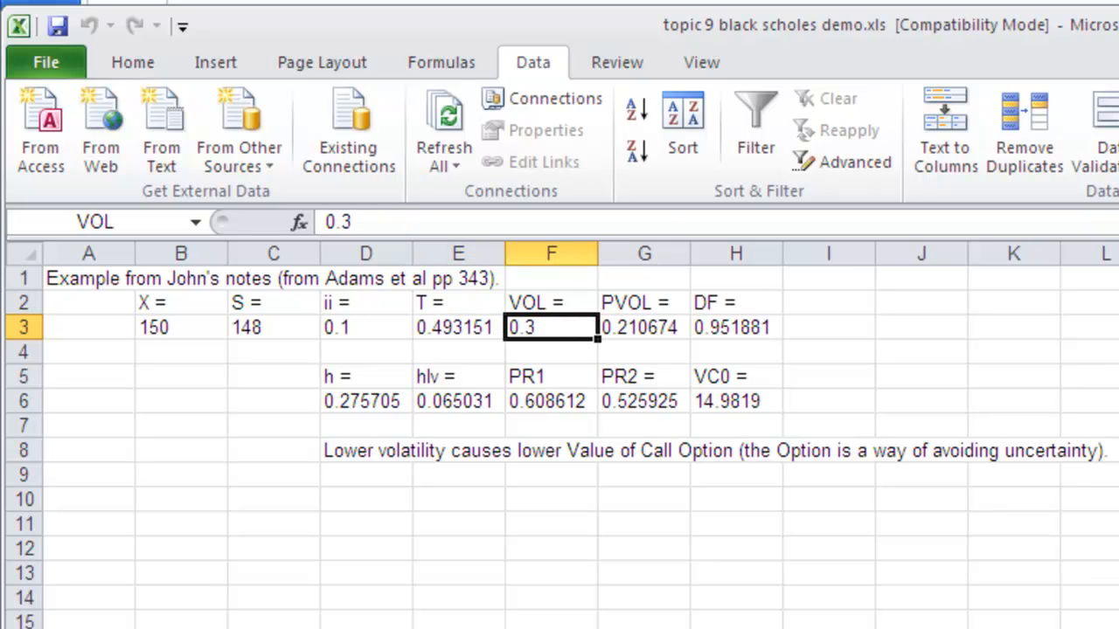
Inspect the formulas behind the calculated cells PVOL, DF, h and VC0
{"action": "left_click", "coordinate": [658, 326]}
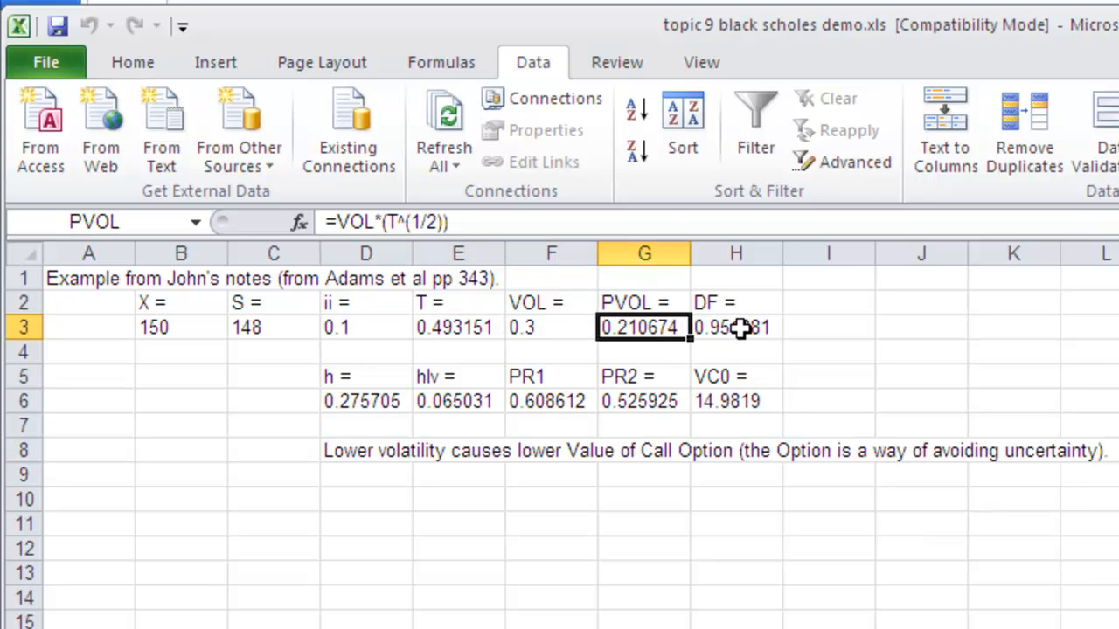
{"action": "left_click", "coordinate": [741, 328]}
{"action": "left_click", "coordinate": [404, 402]}
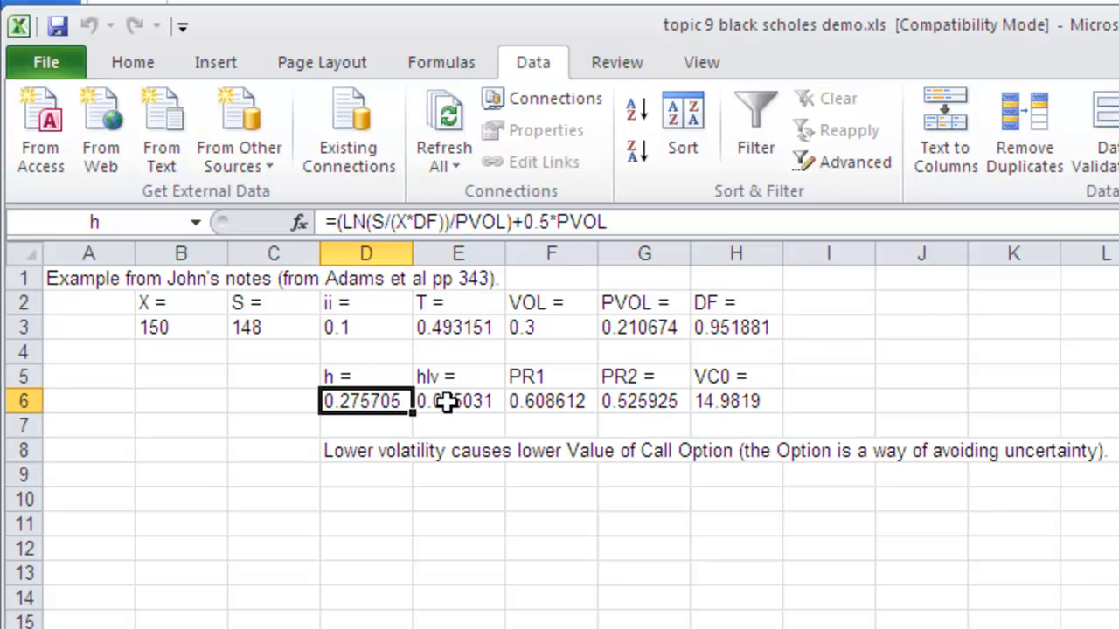
{"action": "left_click", "coordinate": [767, 398]}
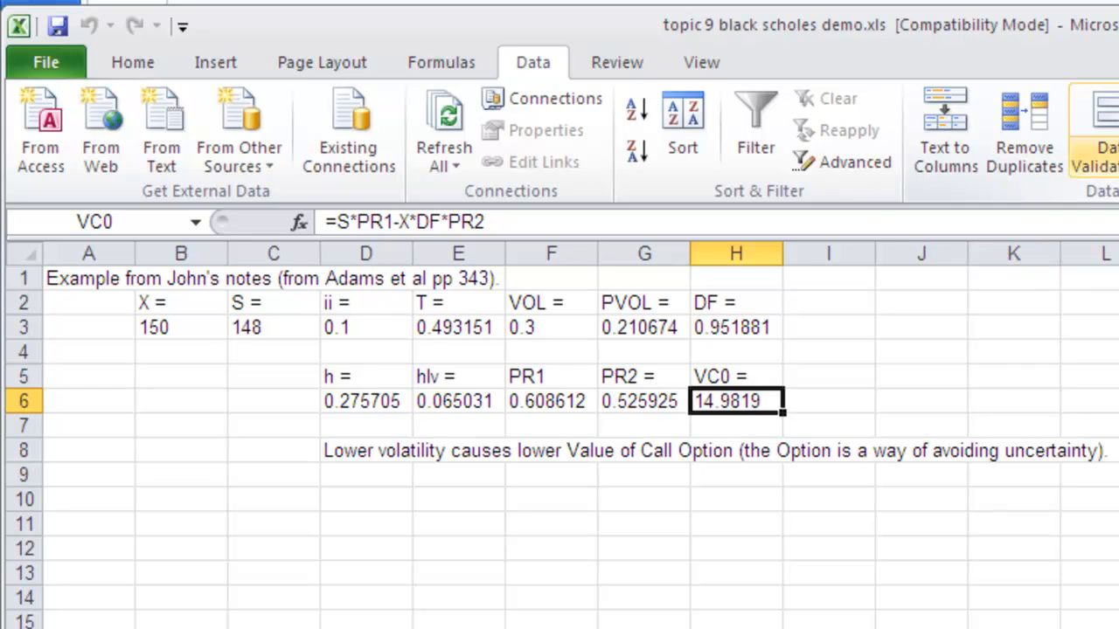
Compare the volatility input VOL in F3 with the call option value formula VC0 in H6, going back and forth between them
{"action": "left_click", "coordinate": [557, 324]}
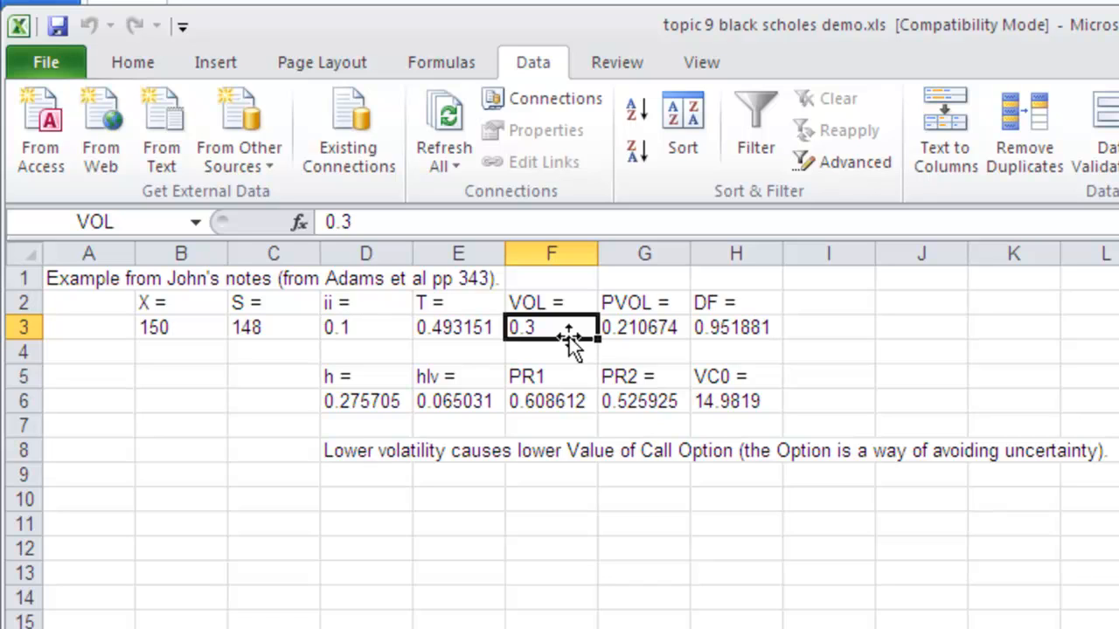
{"action": "left_click", "coordinate": [739, 405]}
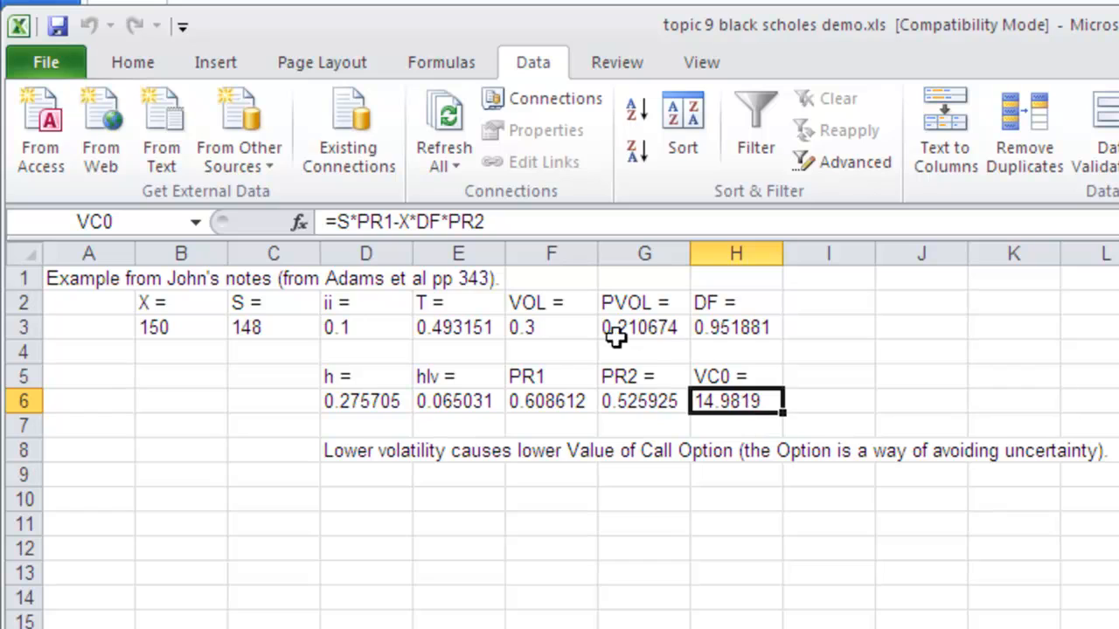
{"action": "left_click", "coordinate": [554, 327]}
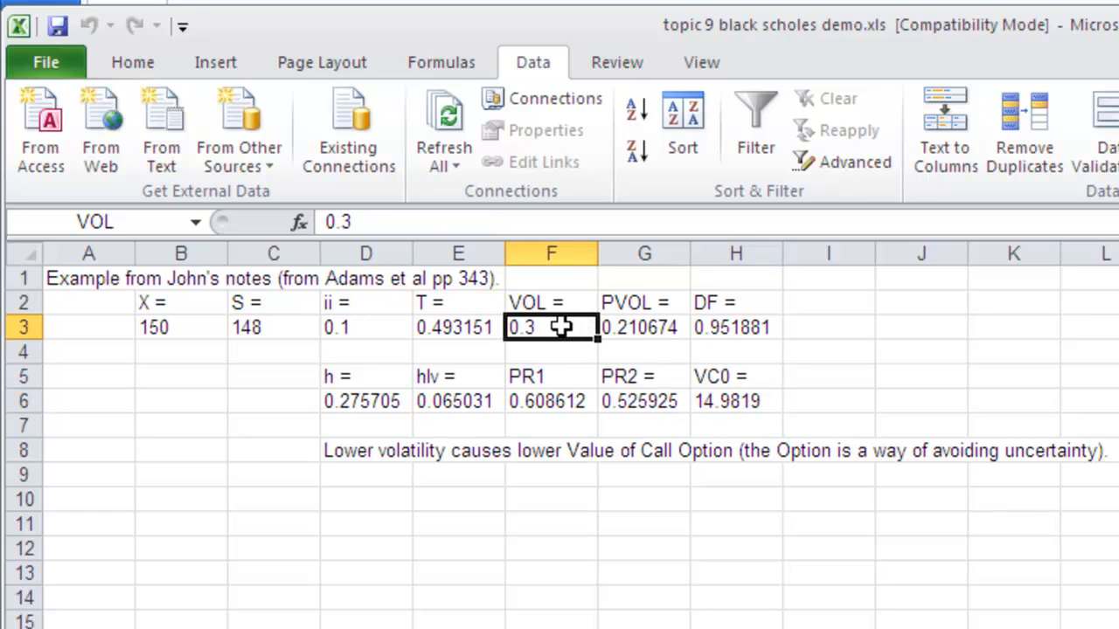
{"action": "left_click", "coordinate": [719, 408]}
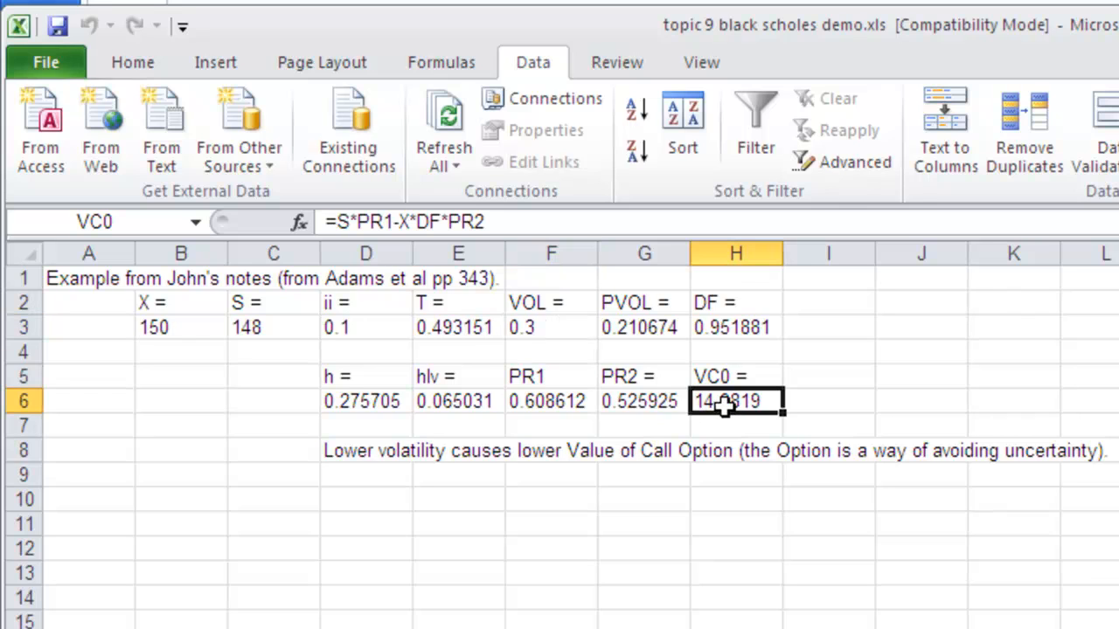
{"action": "left_click", "coordinate": [559, 327]}
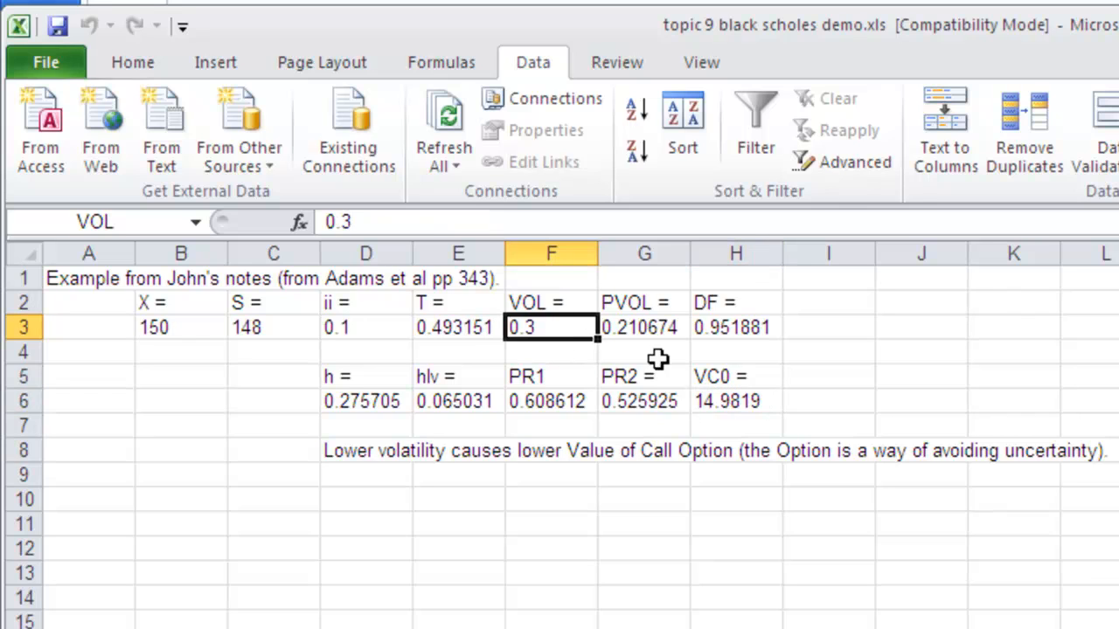
{"action": "left_click", "coordinate": [735, 403]}
{"action": "left_click", "coordinate": [561, 327]}
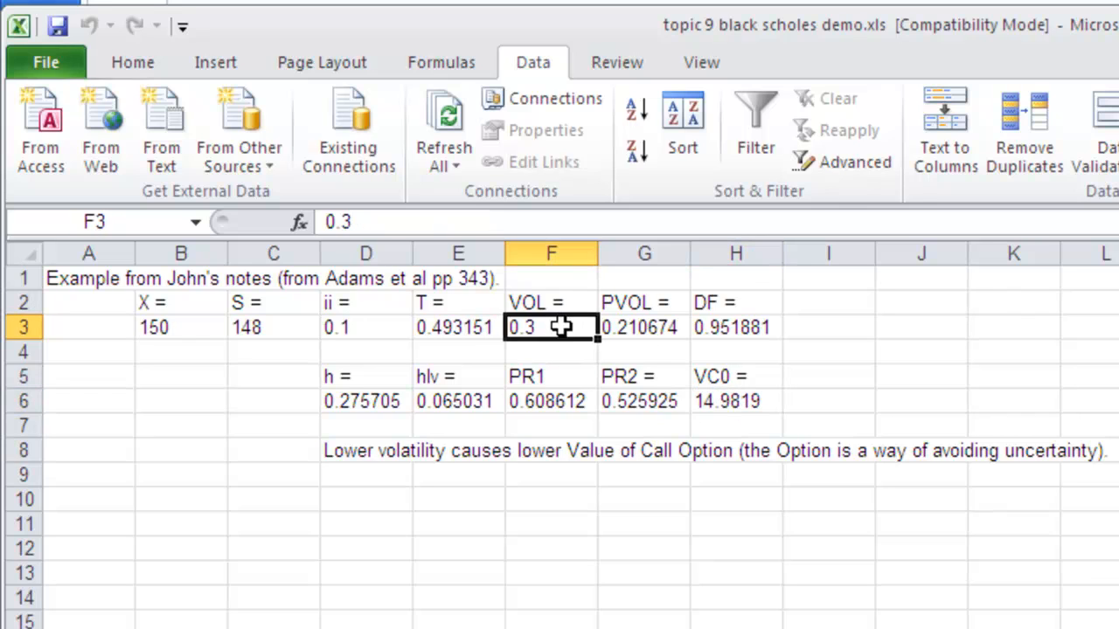
{"action": "left_click", "coordinate": [722, 404]}
{"action": "left_click", "coordinate": [557, 325]}
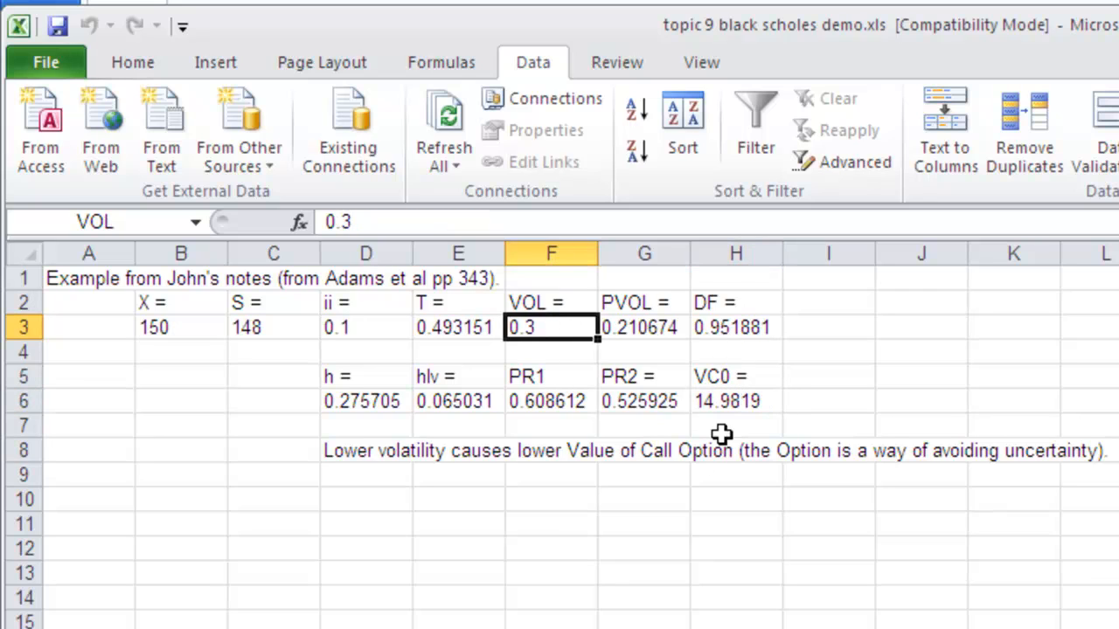
{"action": "left_click", "coordinate": [721, 404]}
{"action": "left_click", "coordinate": [567, 330]}
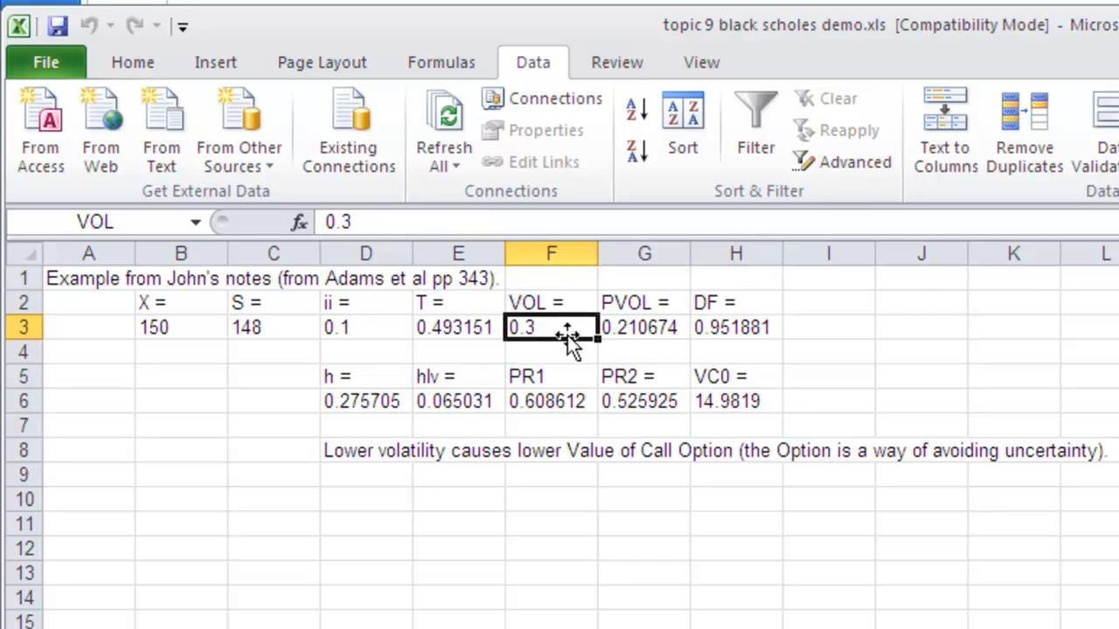
{"action": "left_click", "coordinate": [731, 407]}
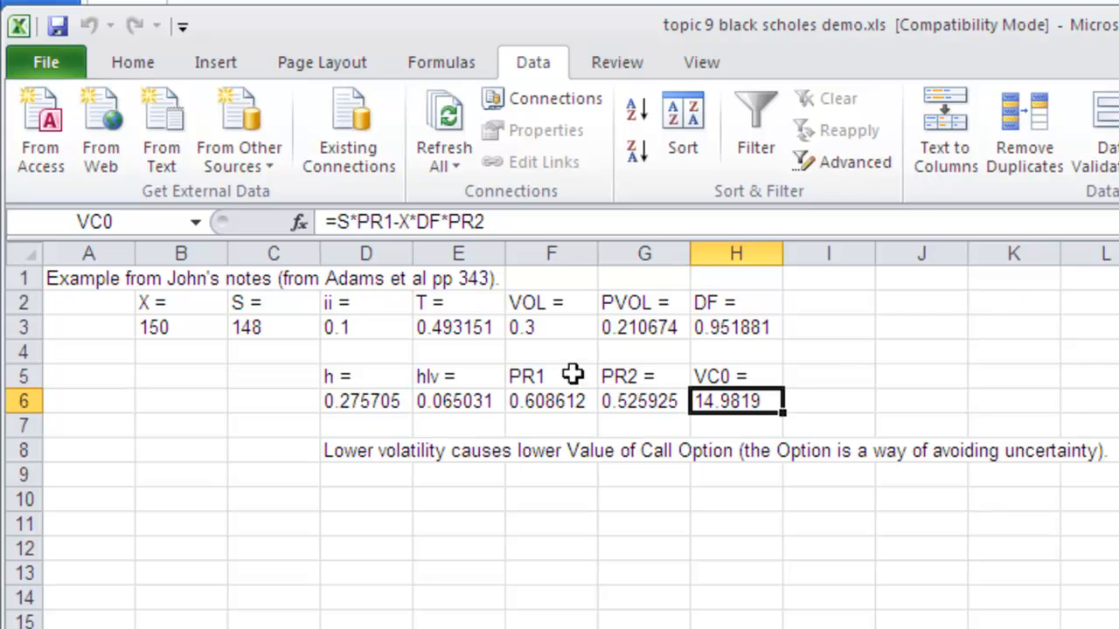
{"action": "left_click", "coordinate": [564, 327]}
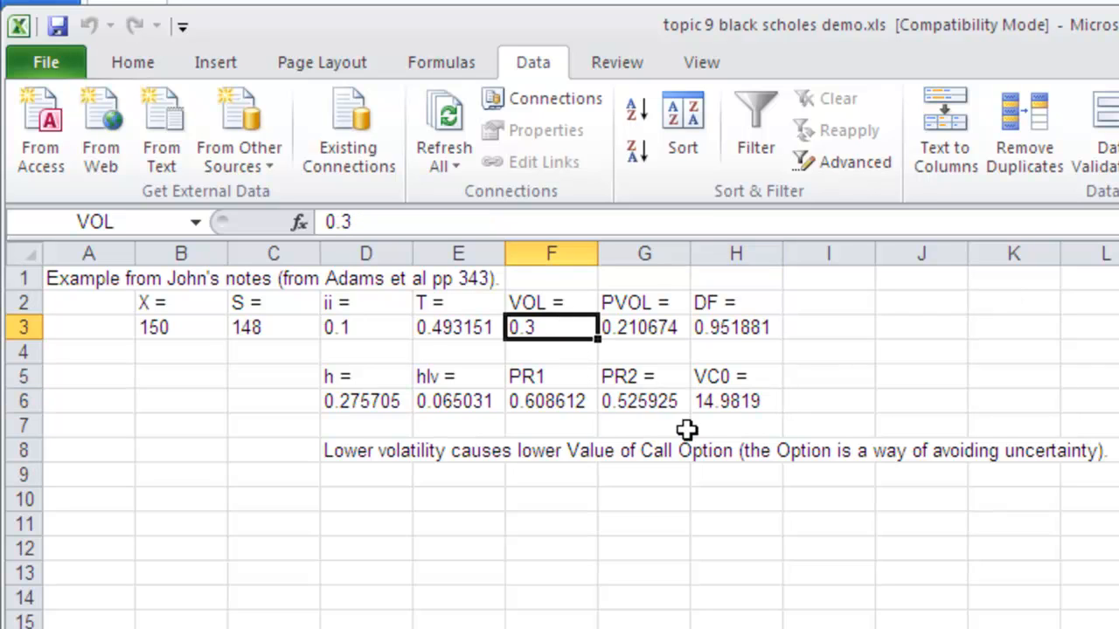
{"action": "left_click", "coordinate": [731, 404]}
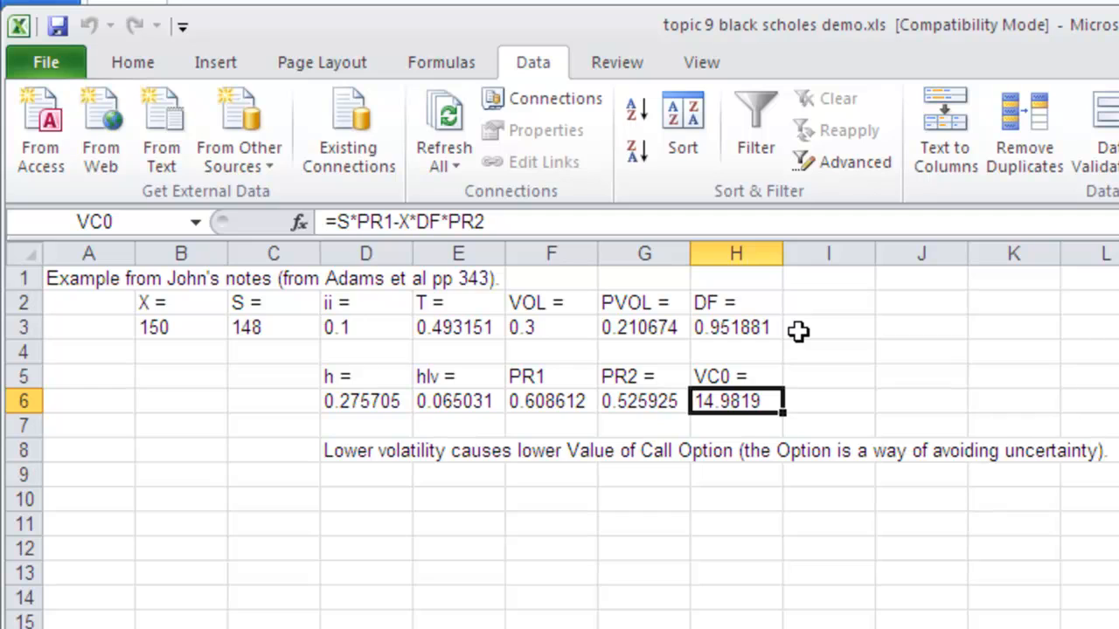
{"action": "left_click", "coordinate": [549, 329]}
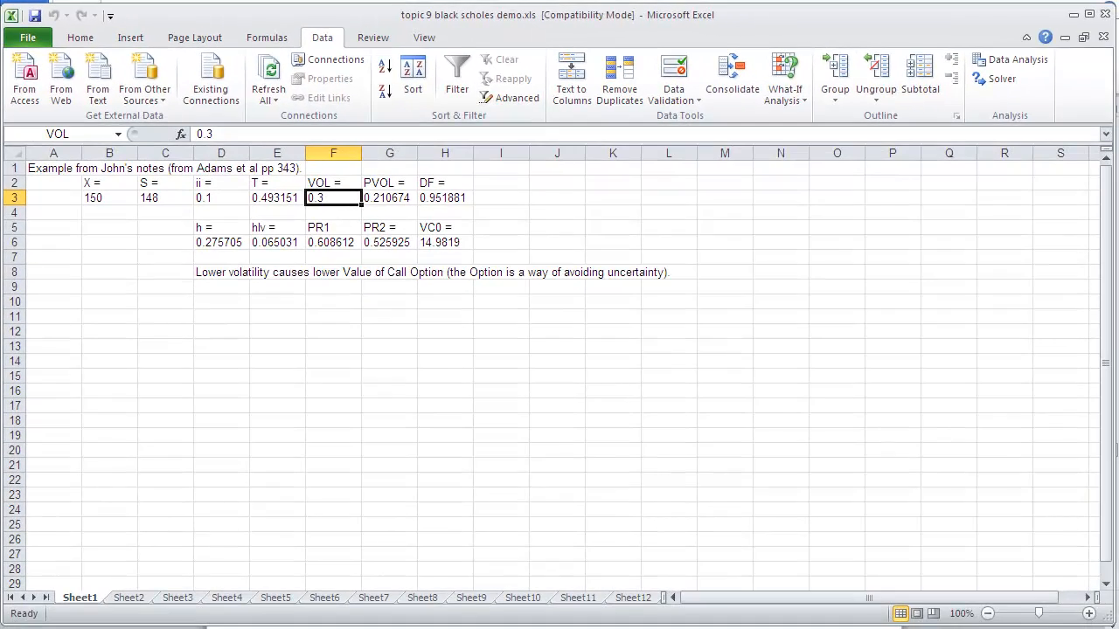
Switch to the Word notes and review the variance procedure in section 5.1, The Statistical Approach
{"action": "key", "text": "alt+Tab"}
{"action": "scroll", "coordinate": [845, 477], "scroll_direction": "up", "scroll_amount": 20}
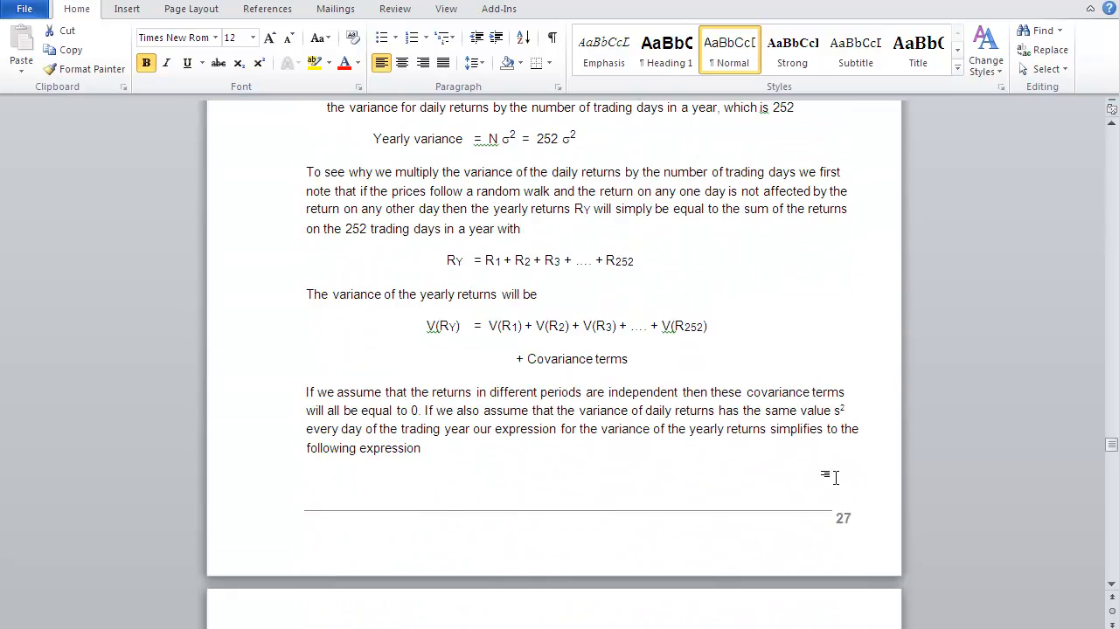
{"action": "scroll", "coordinate": [836, 477], "scroll_direction": "down", "scroll_amount": 3}
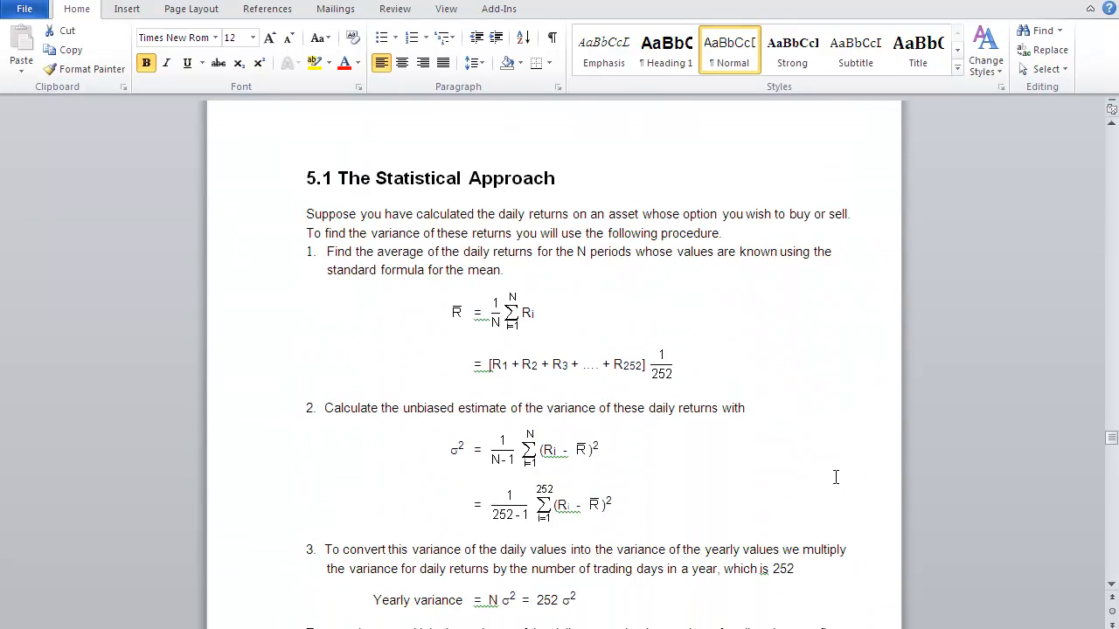
{"action": "scroll", "coordinate": [835, 477], "scroll_direction": "down", "scroll_amount": 1}
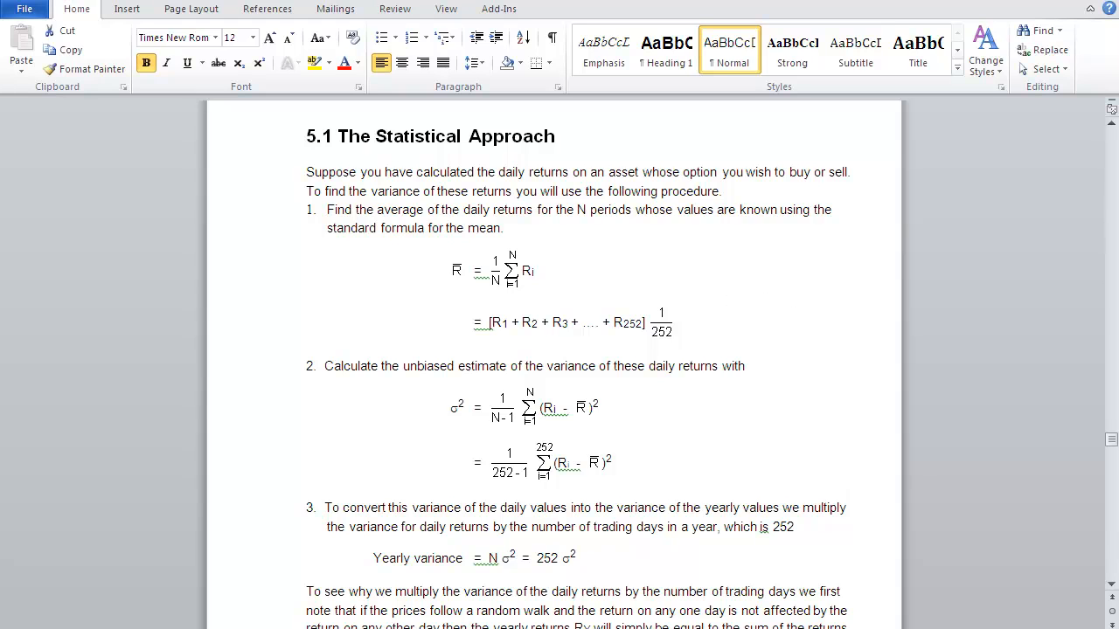
Return to the Excel workbook and select the call option value cell VC0 in H6
{"action": "key", "text": "alt+Tab"}
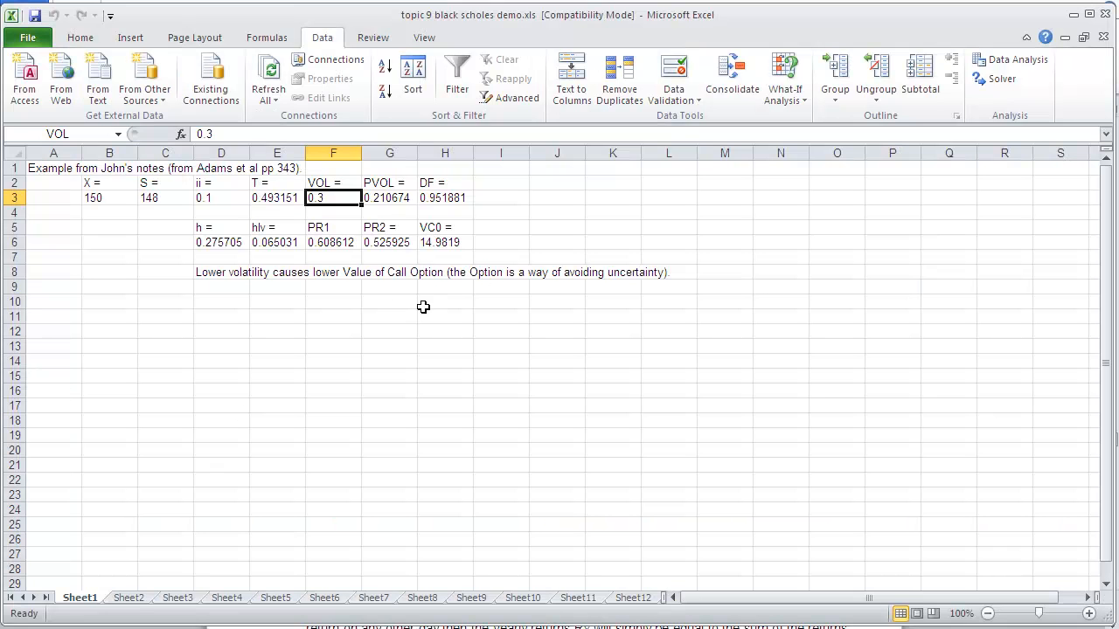
{"action": "left_click", "coordinate": [443, 242]}
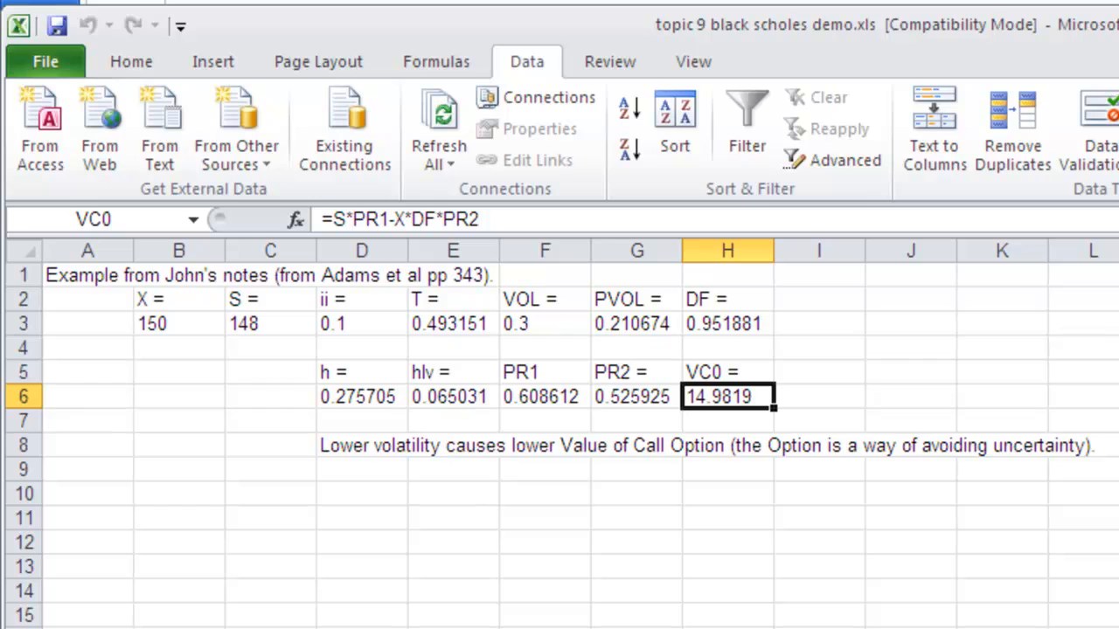
Run Solver to bring the objective VC0 to a value of 20 by changing the VOL cell, and keep the solution
{"action": "left_click", "coordinate": [1105, 88]}
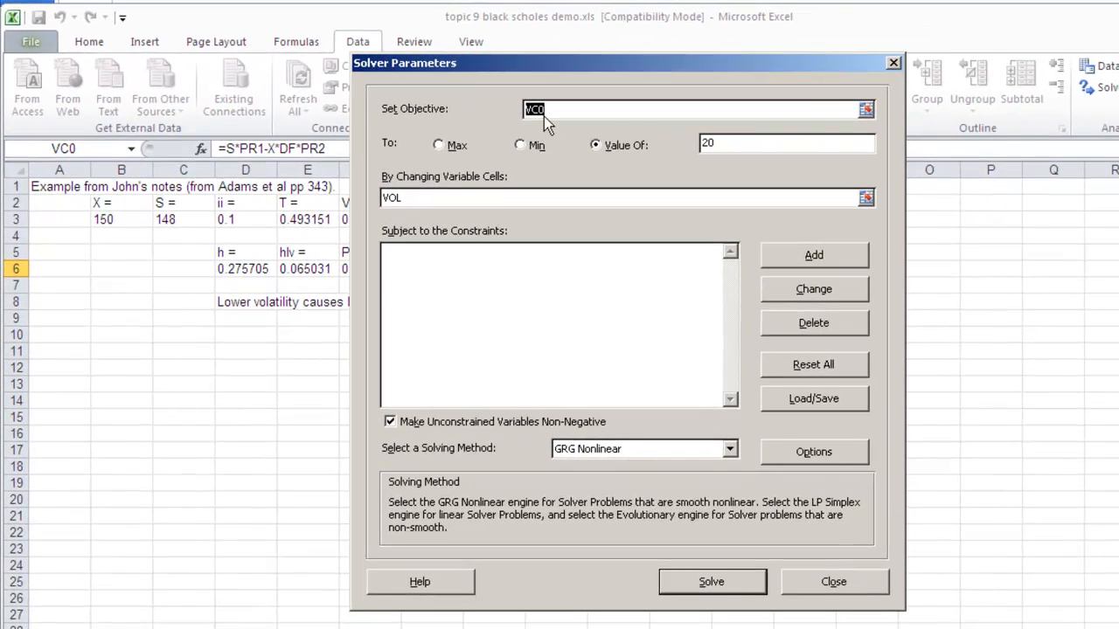
{"action": "left_click", "coordinate": [724, 142]}
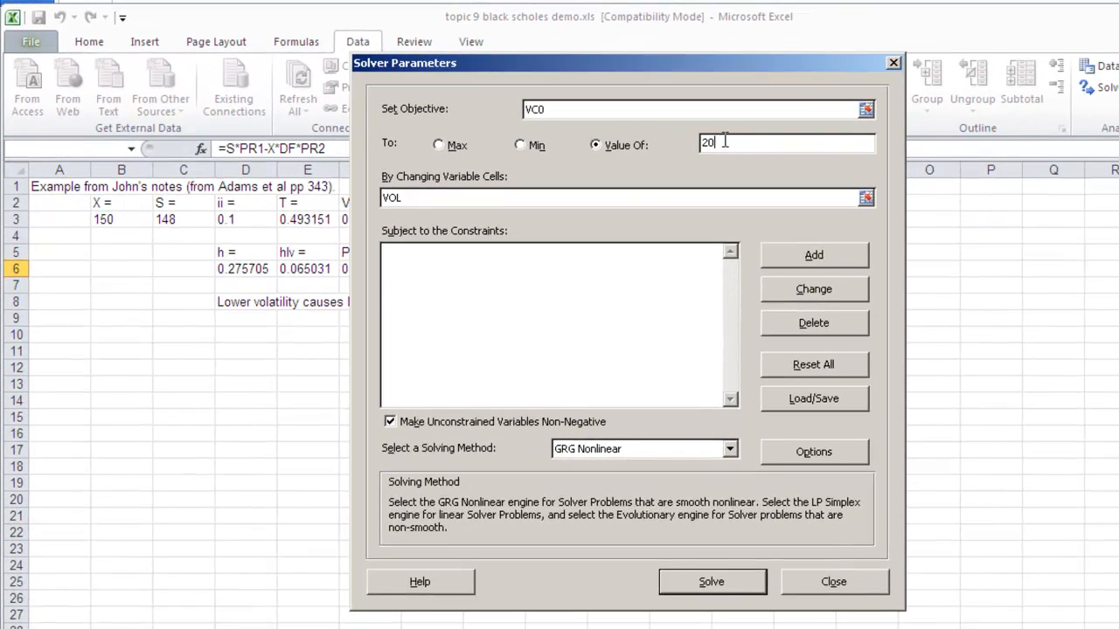
{"action": "left_click", "coordinate": [500, 194]}
{"action": "left_click", "coordinate": [706, 584]}
{"action": "left_click", "coordinate": [455, 386]}
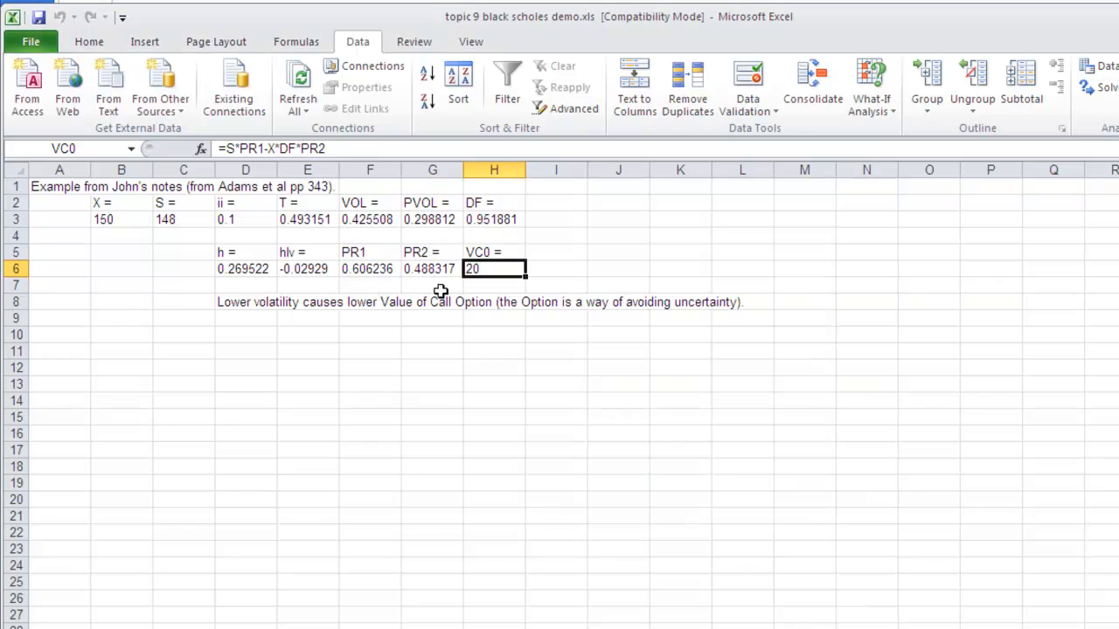
Compare the solved implied volatility VOL in F3 with the call option value VC0 in H6, alternating between the two cells
{"action": "left_click", "coordinate": [350, 220]}
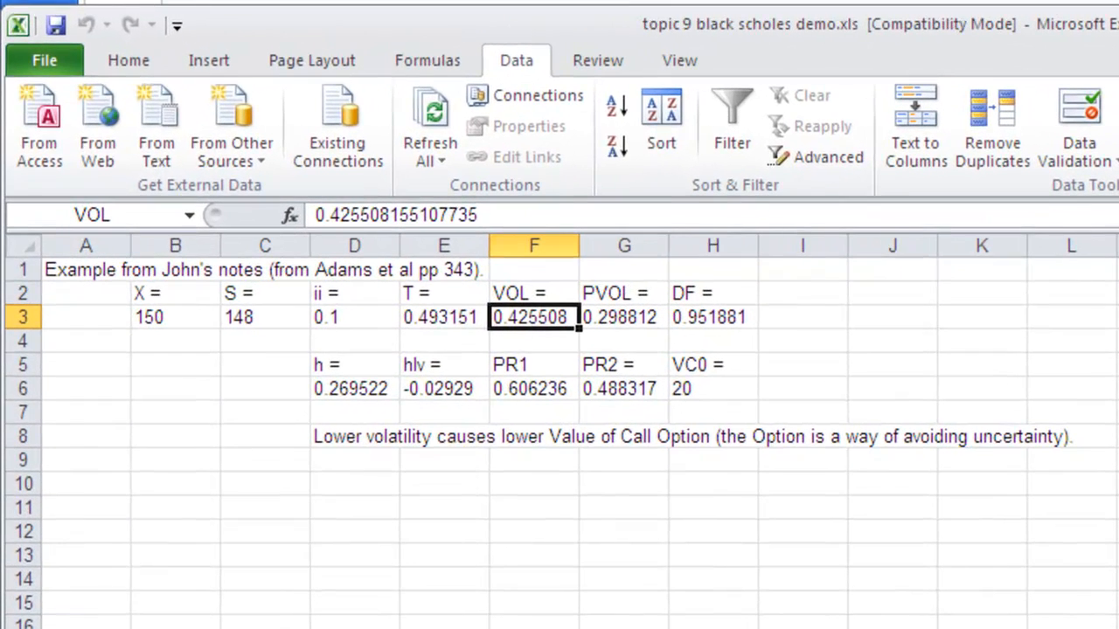
{"action": "left_click", "coordinate": [753, 399]}
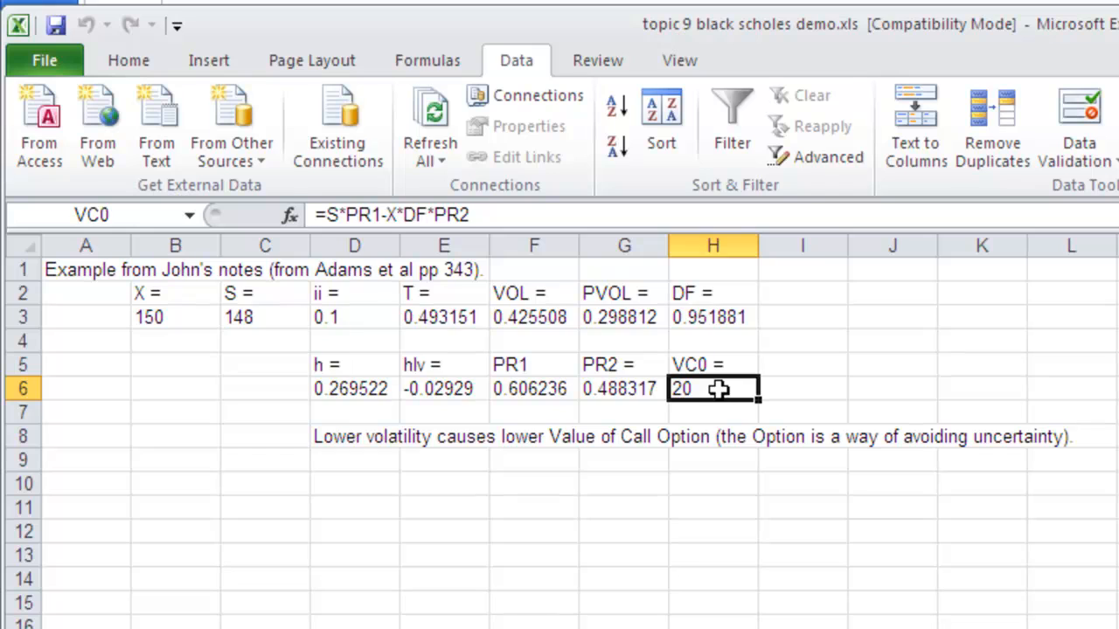
{"action": "left_click", "coordinate": [562, 320]}
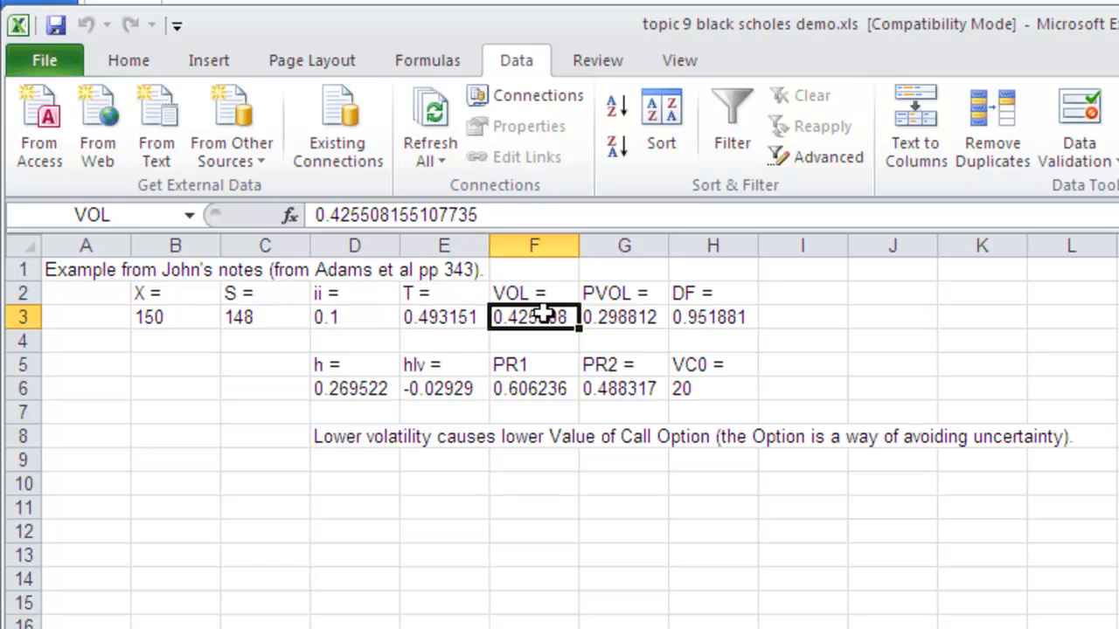
{"action": "left_click", "coordinate": [698, 388]}
{"action": "left_click", "coordinate": [561, 320]}
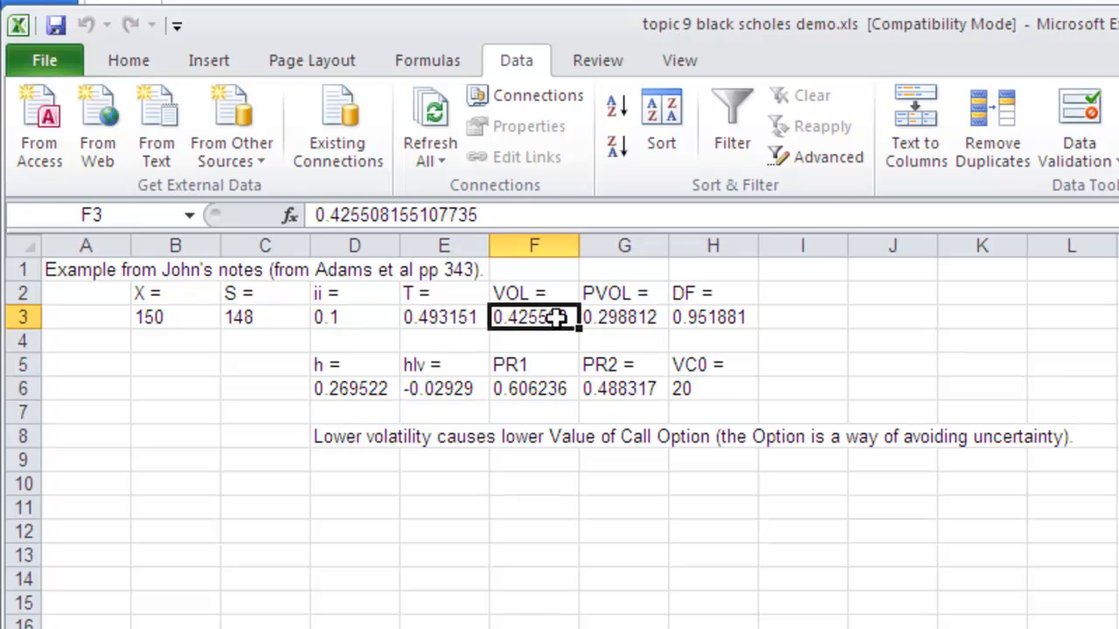
{"action": "left_click", "coordinate": [706, 390]}
{"action": "left_click", "coordinate": [556, 320]}
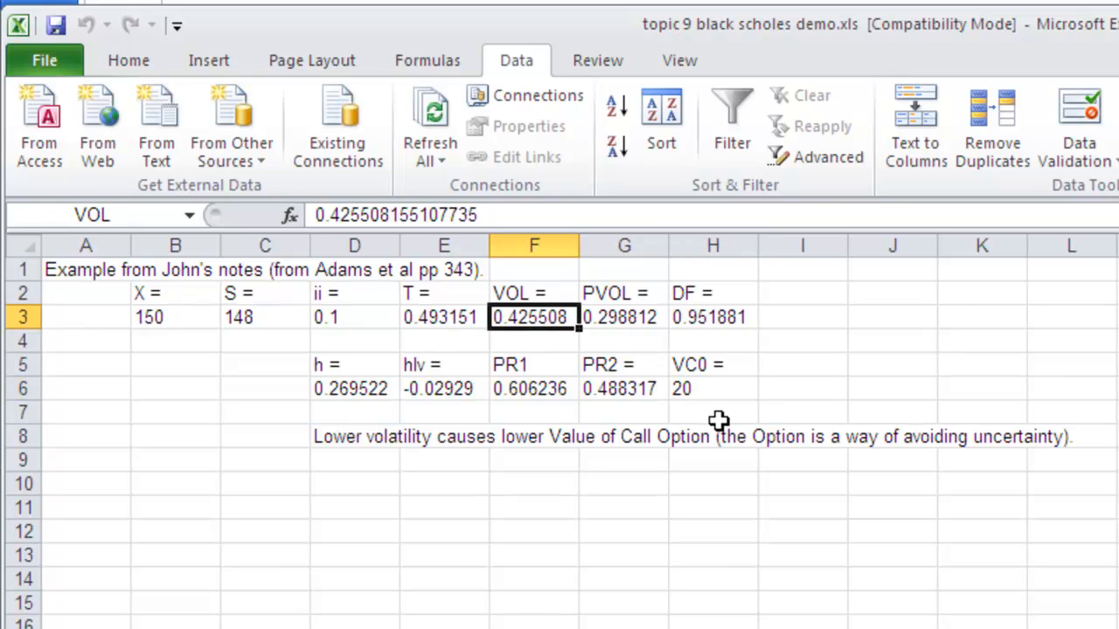
{"action": "left_click", "coordinate": [712, 392]}
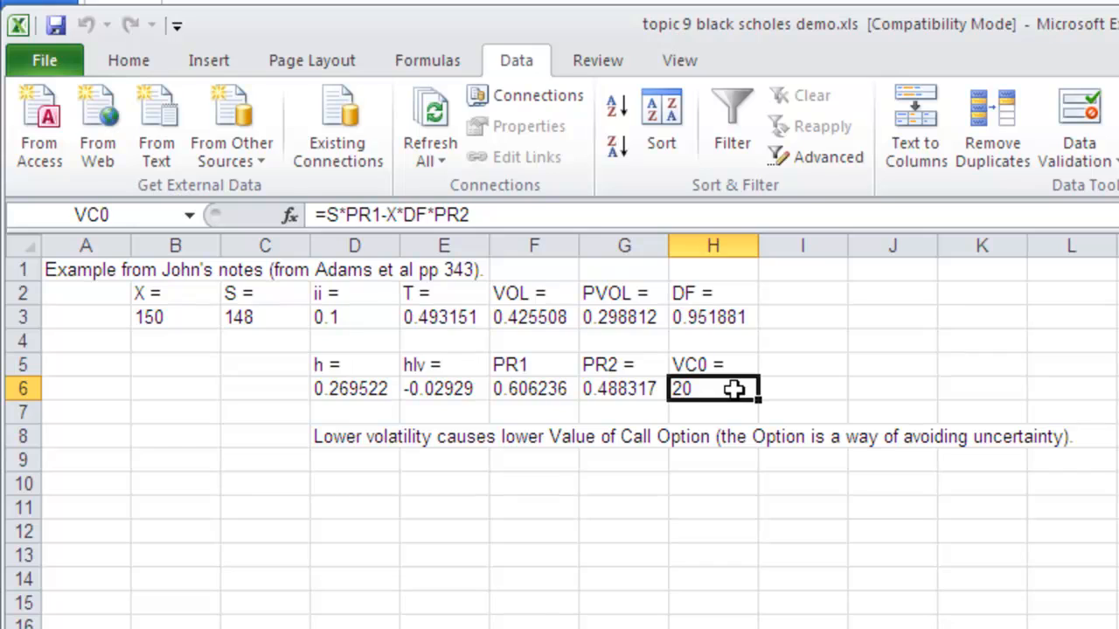